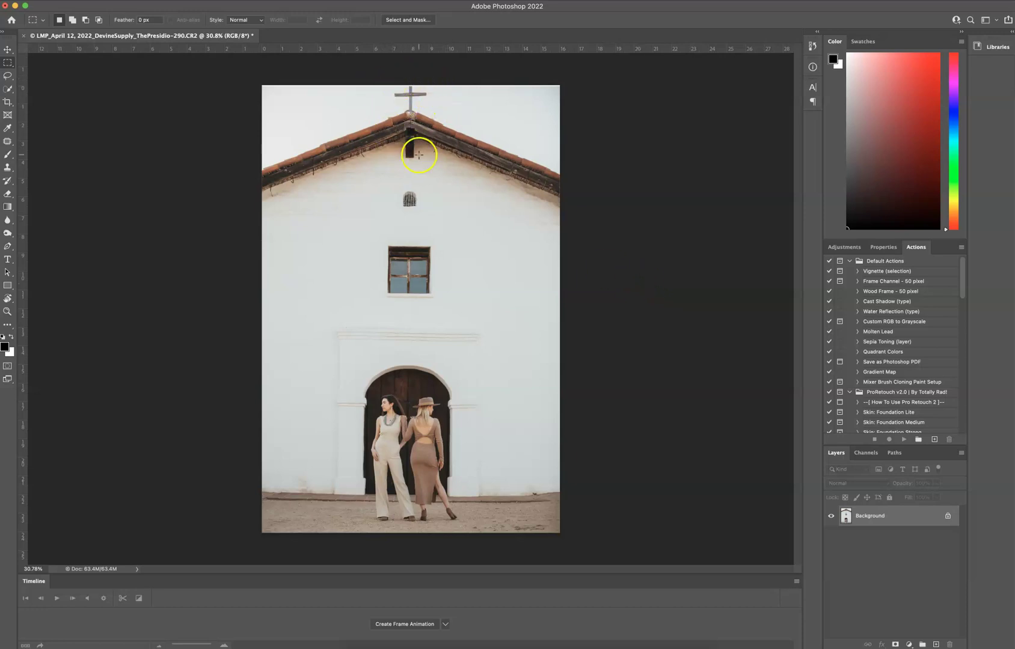
- Duplicate the Background layer and extend the canvas upward to add blank space above the cross with the Crop tool
click(891, 523)
key(super+j)
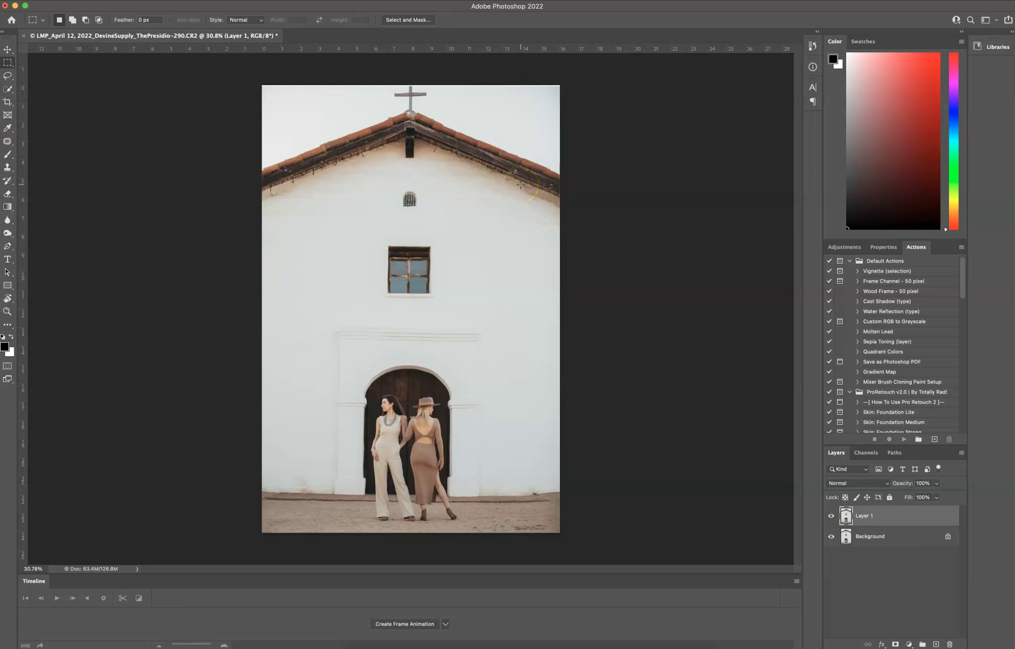
key(c)
click(499, 225)
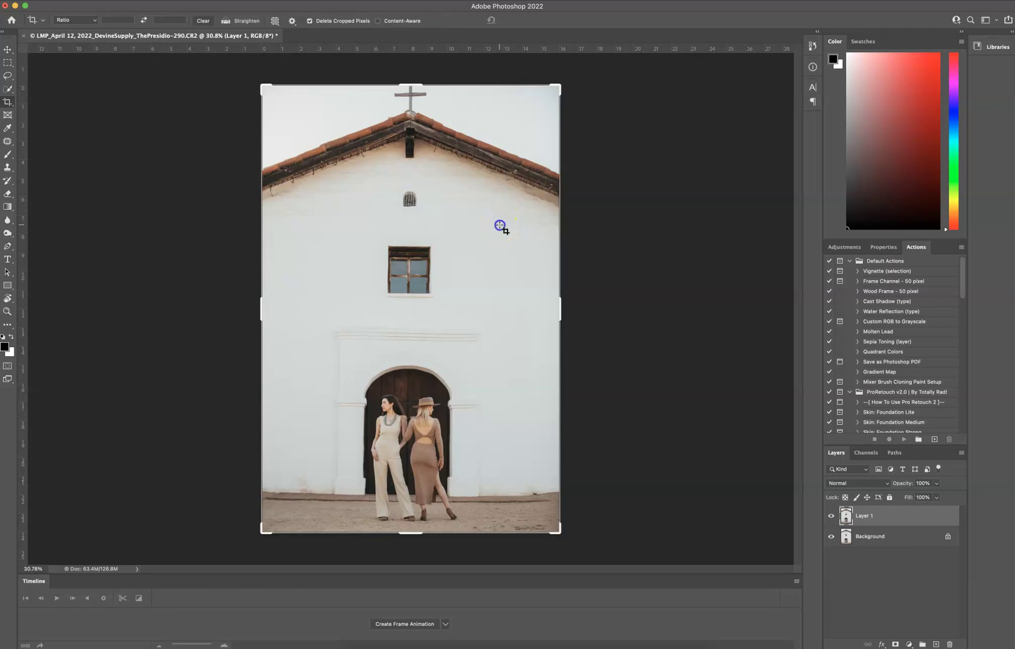
drag(413, 86, 416, 71)
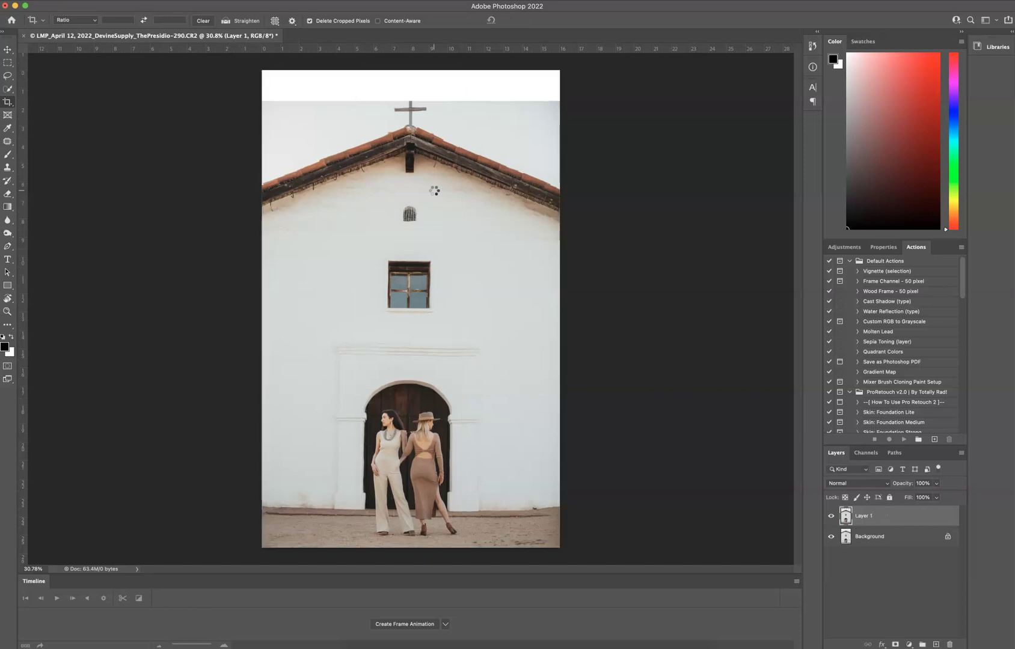
- Copy the narrow strip of sky along the photo's upper edge to a new layer and move it up into the blank space
click(8, 63)
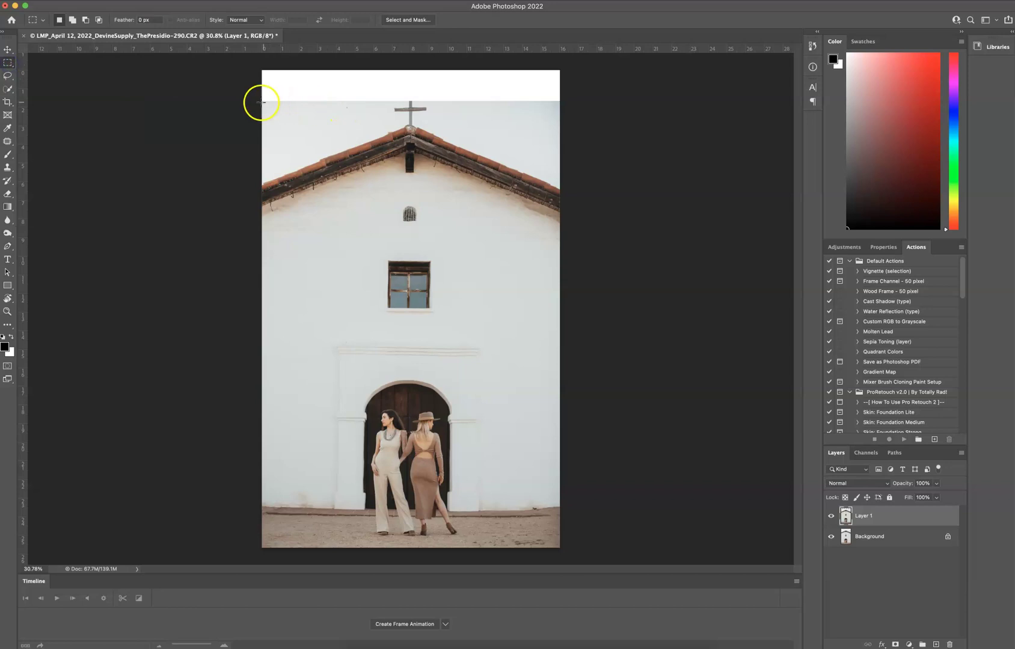
drag(262, 102, 575, 123)
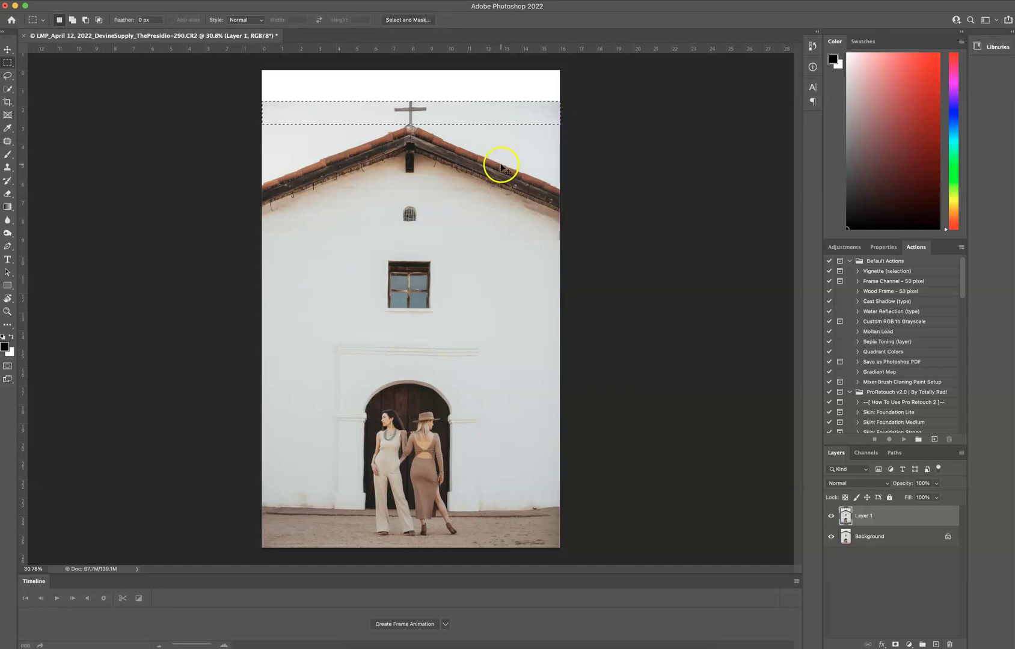
key(super+j)
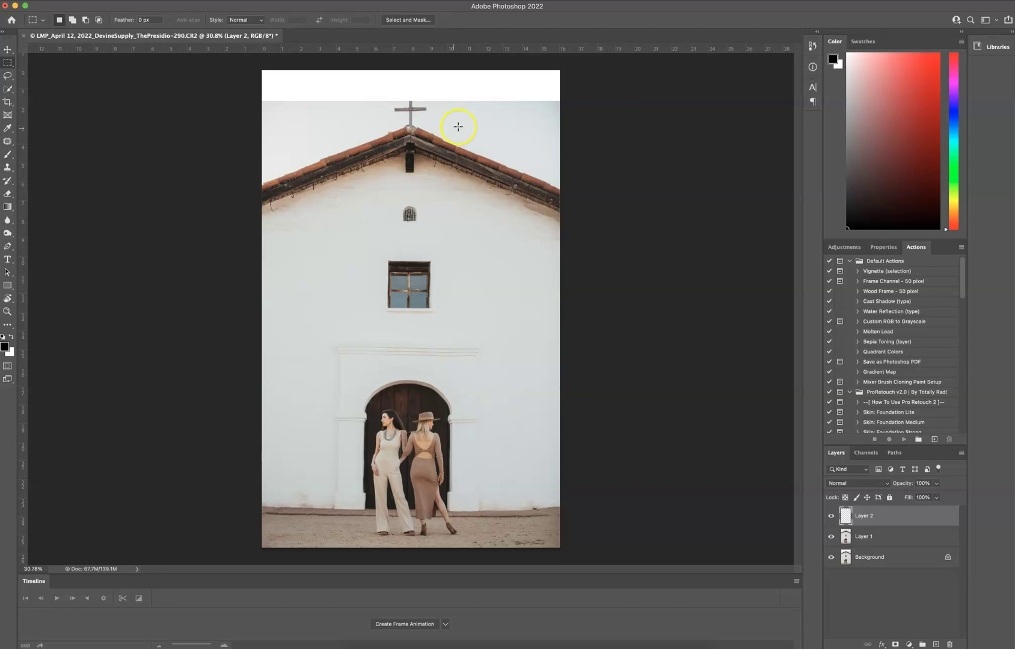
key(super+t)
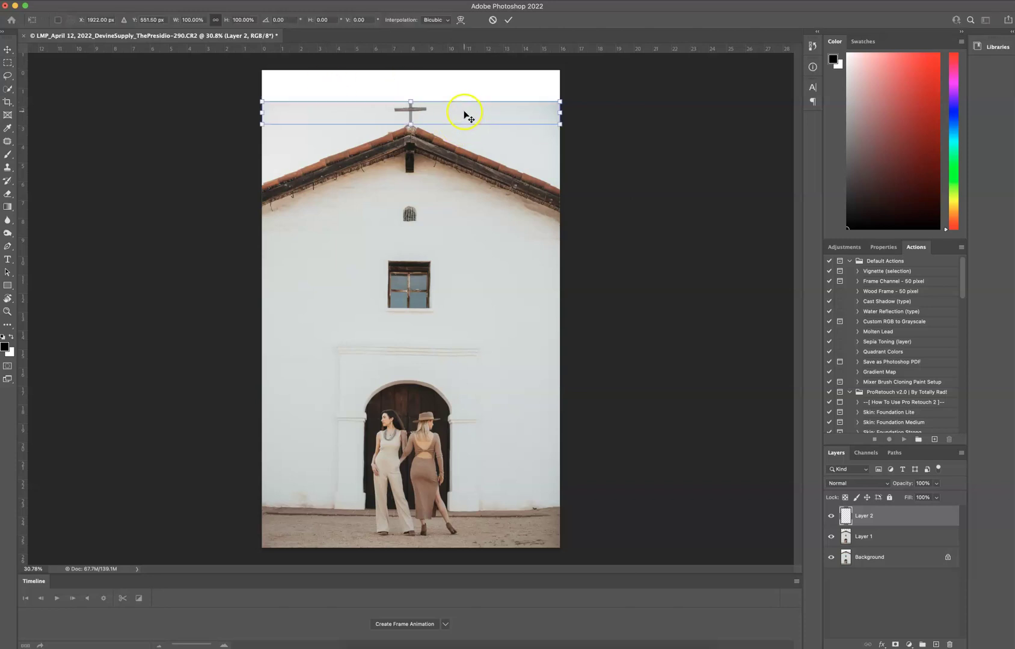
drag(459, 116, 461, 93)
key(Return)
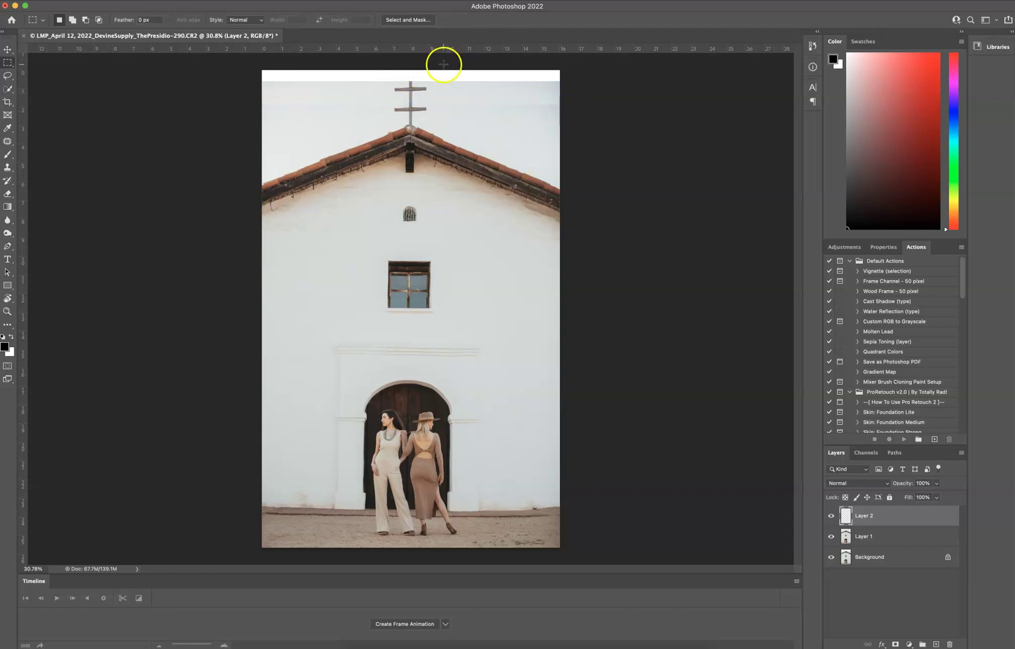
- Crop off the remaining white band above the sky and stamp all visible layers into a new layer
key(c)
drag(419, 72, 414, 78)
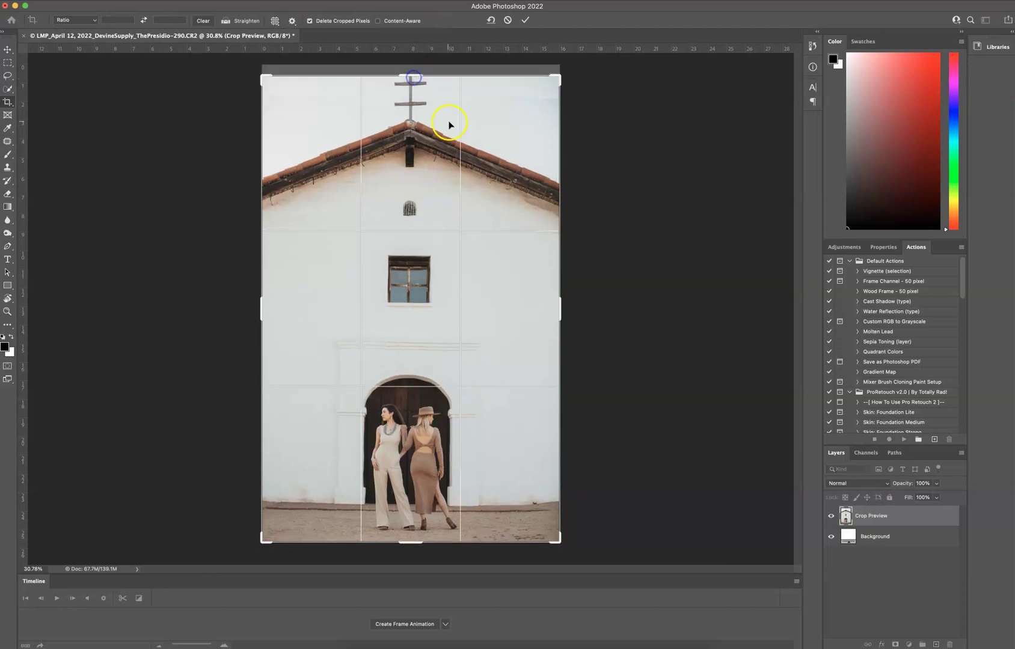
double_click(449, 124)
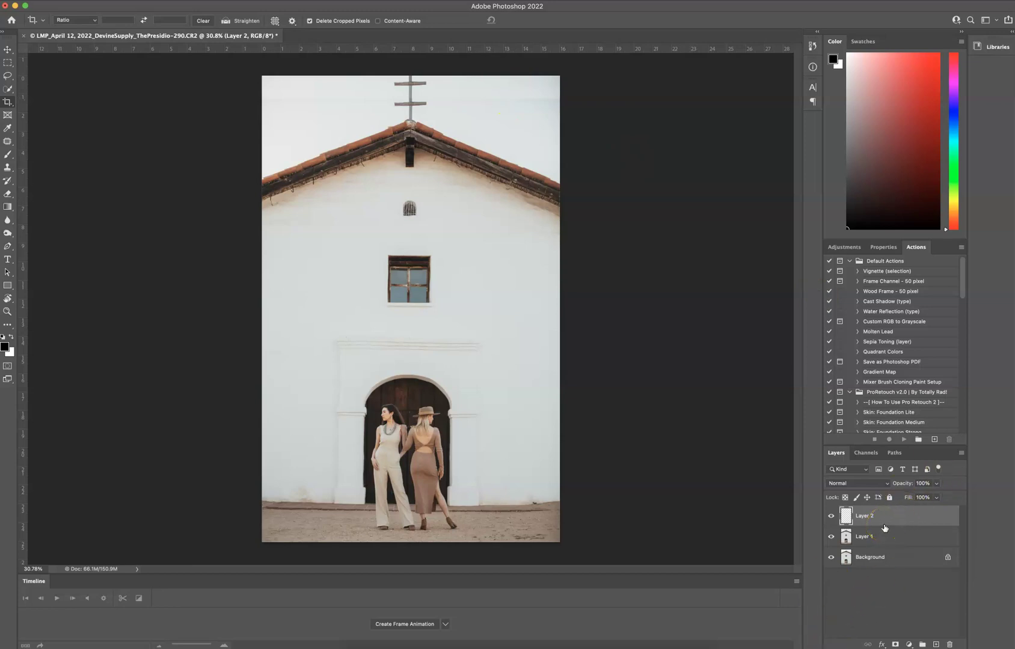
key(alt+shift+super+n)
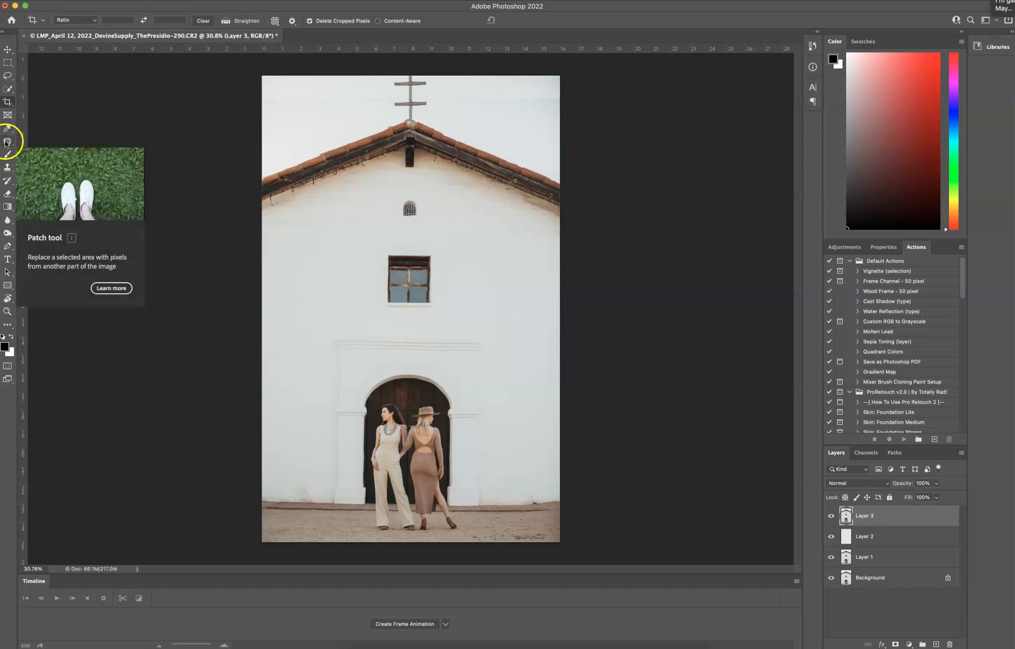
- Patch the visible seams in the sky on both sides of the cross with clean sky using the Patch tool
click(6, 142)
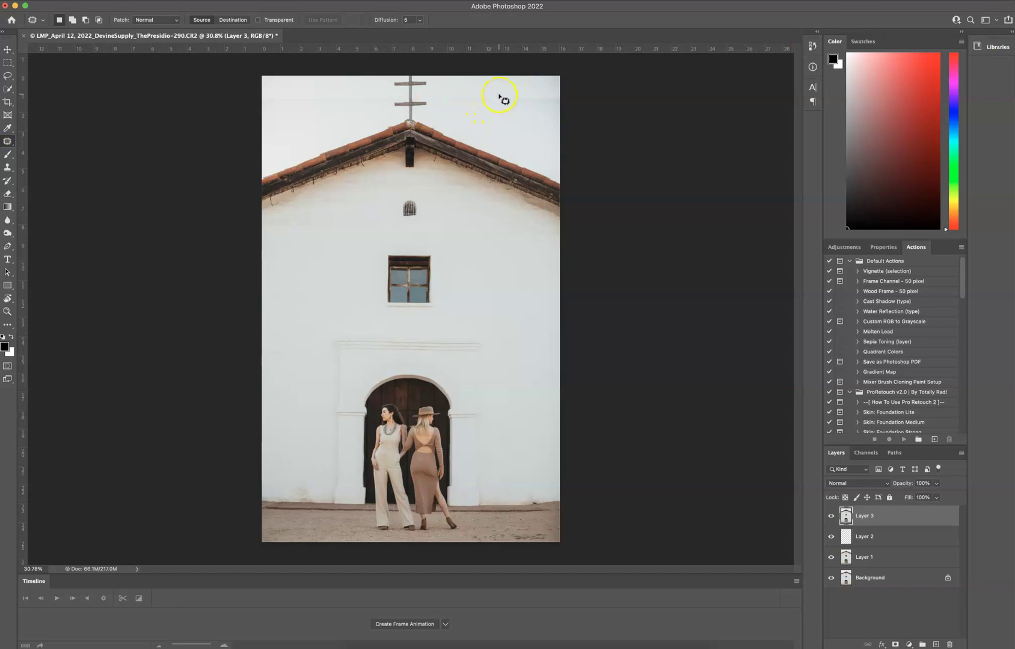
mouse_move(503, 89)
mouse_down()
mouse_move(446, 90)
mouse_move(436, 109)
mouse_move(541, 116)
mouse_move(557, 93)
mouse_move(530, 80)
mouse_move(518, 122)
mouse_up()
click(518, 122)
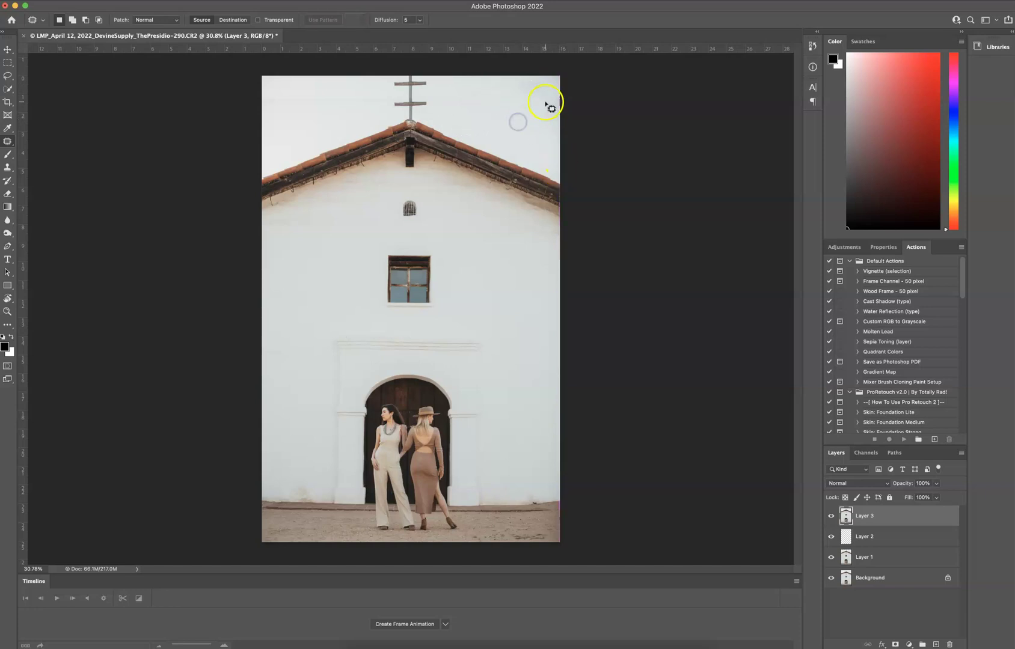
mouse_move(556, 69)
mouse_down()
mouse_move(508, 85)
mouse_move(578, 112)
mouse_move(569, 78)
mouse_move(526, 112)
mouse_up()
click(526, 112)
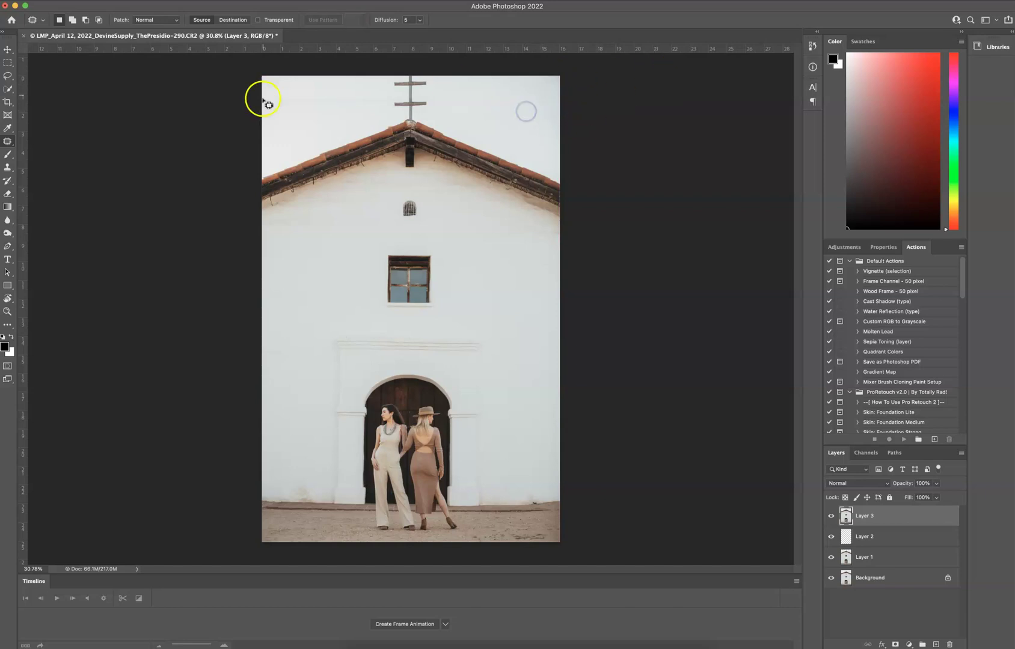
mouse_move(263, 99)
mouse_down()
mouse_move(302, 89)
mouse_move(380, 105)
mouse_move(371, 91)
mouse_move(350, 114)
mouse_up()
click(350, 113)
click(350, 115)
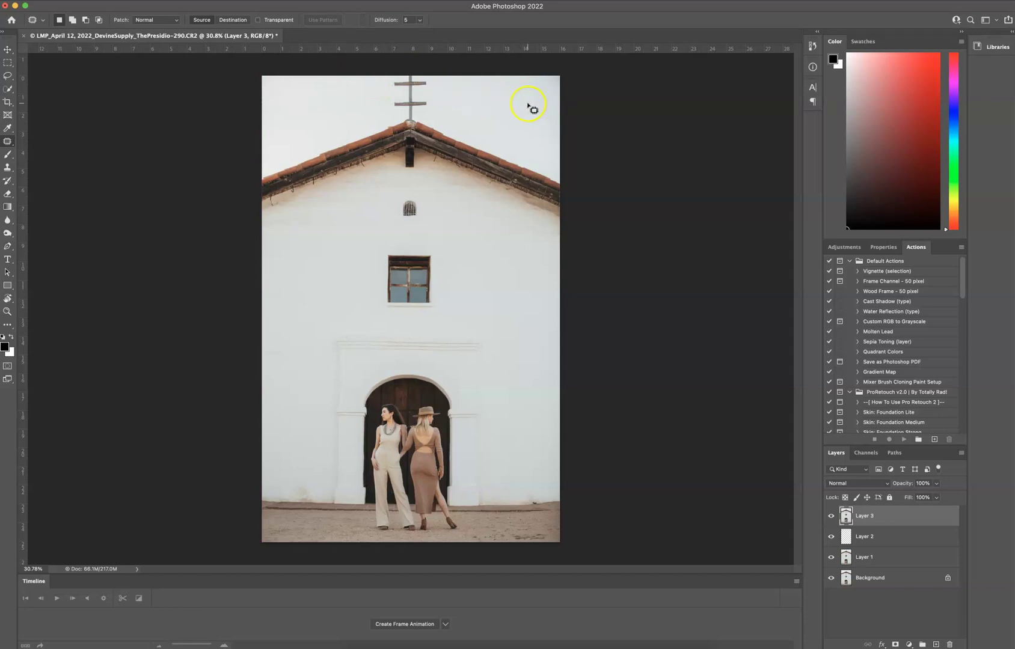
- Clone clean sky over the duplicated upper crossbar and the extra post above the real cross with the Clone Stamp
click(8, 168)
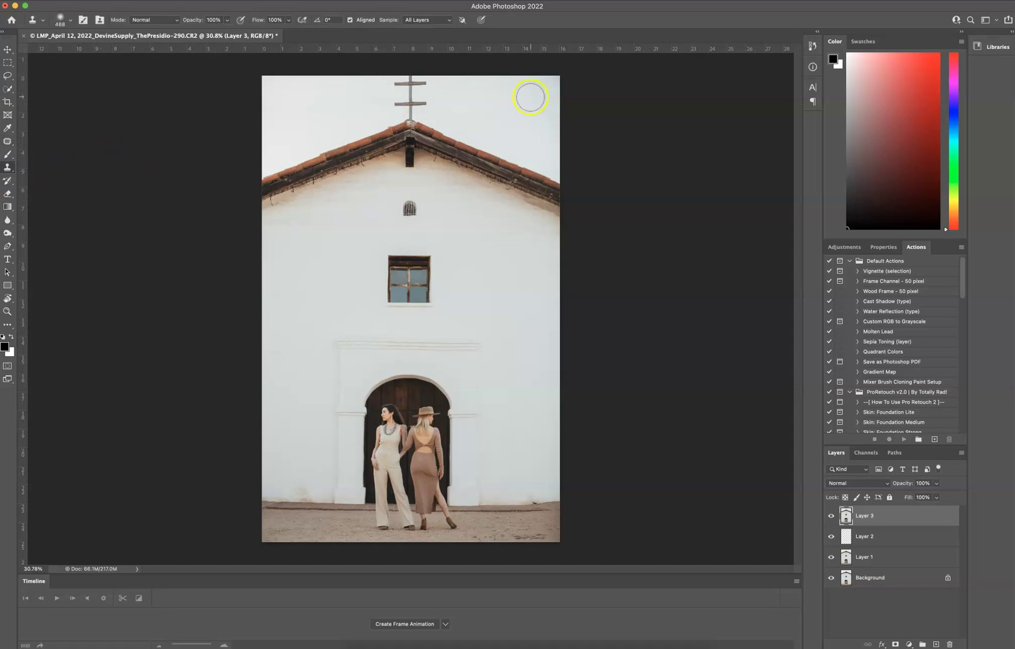
drag(474, 106, 457, 107)
alt+click(462, 84)
click(421, 82)
key(super+z)
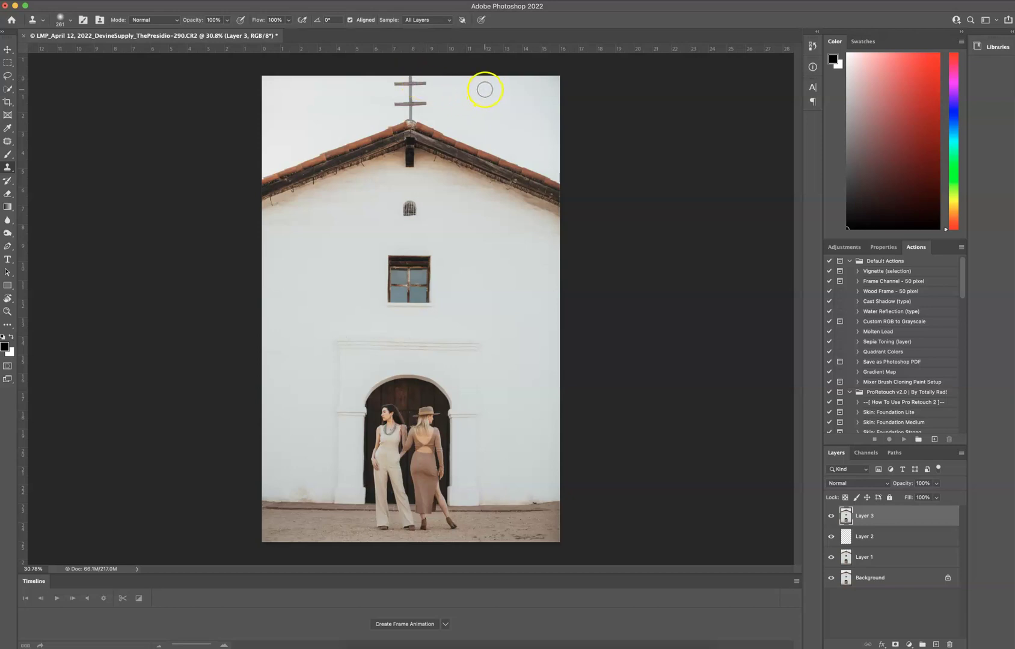
click(430, 83)
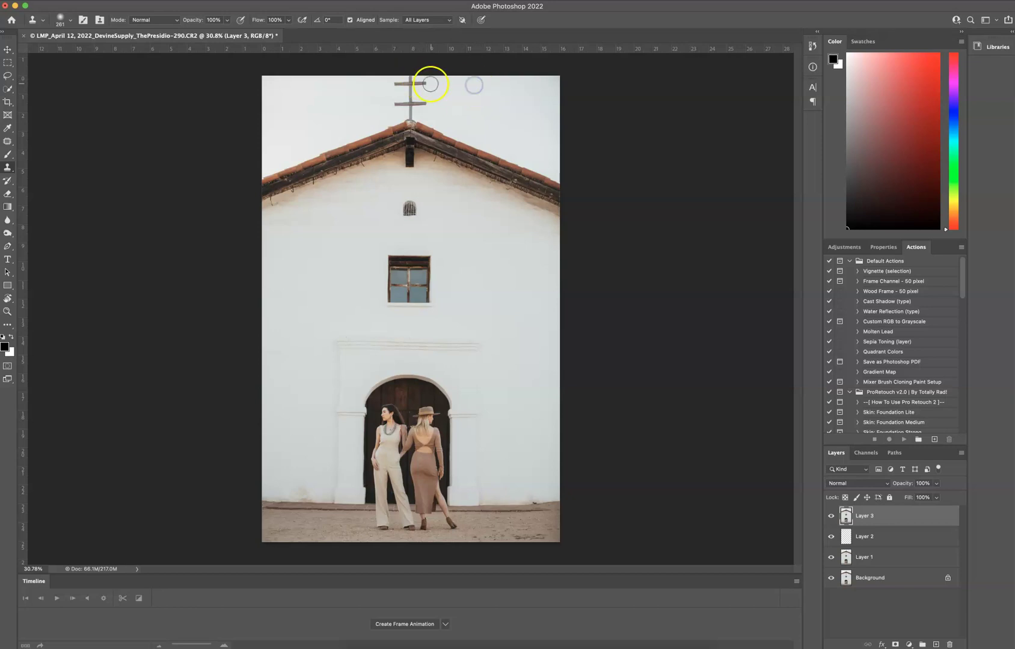
alt+click(464, 85)
click(425, 83)
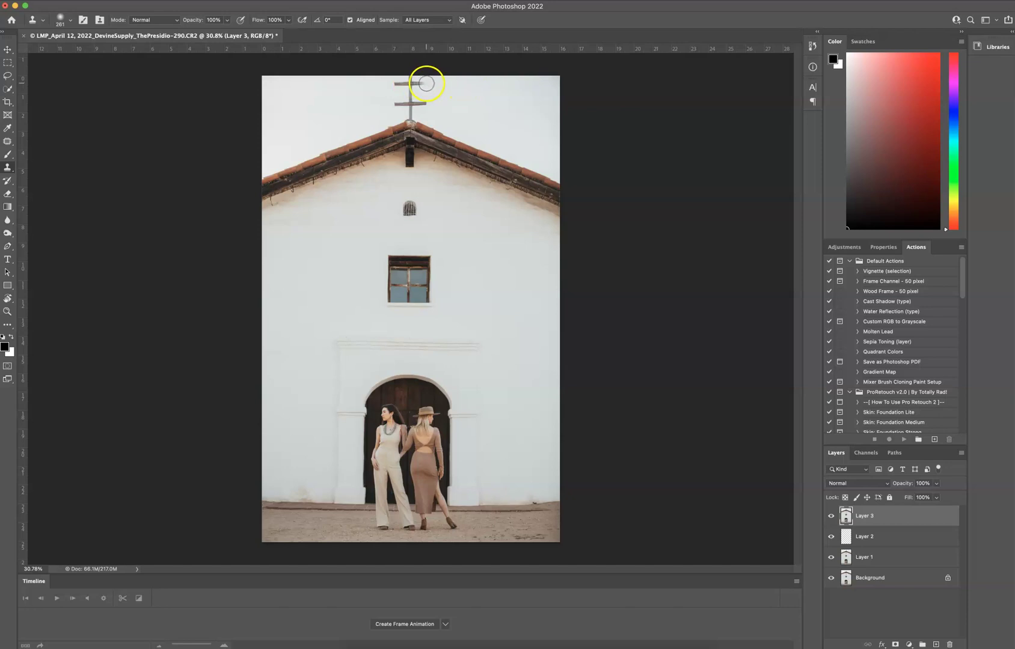
mouse_move(418, 83)
mouse_down()
mouse_move(396, 84)
mouse_move(404, 80)
mouse_up()
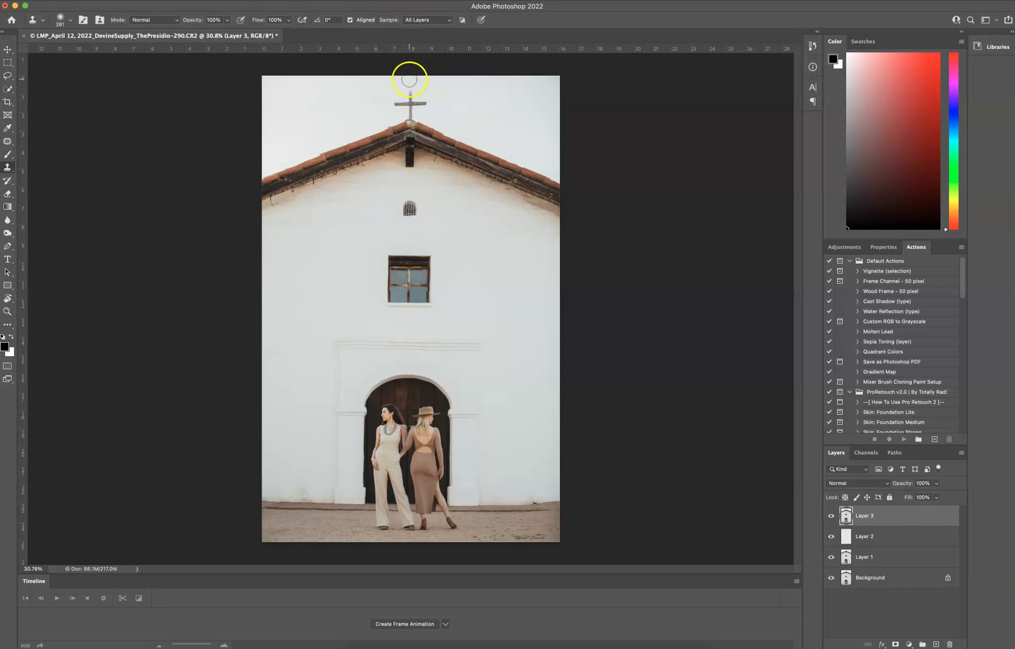
- Erase Layer 3 over the faded upper end of the cross's post to bring back its tip
scroll(414, 94, up, 5)
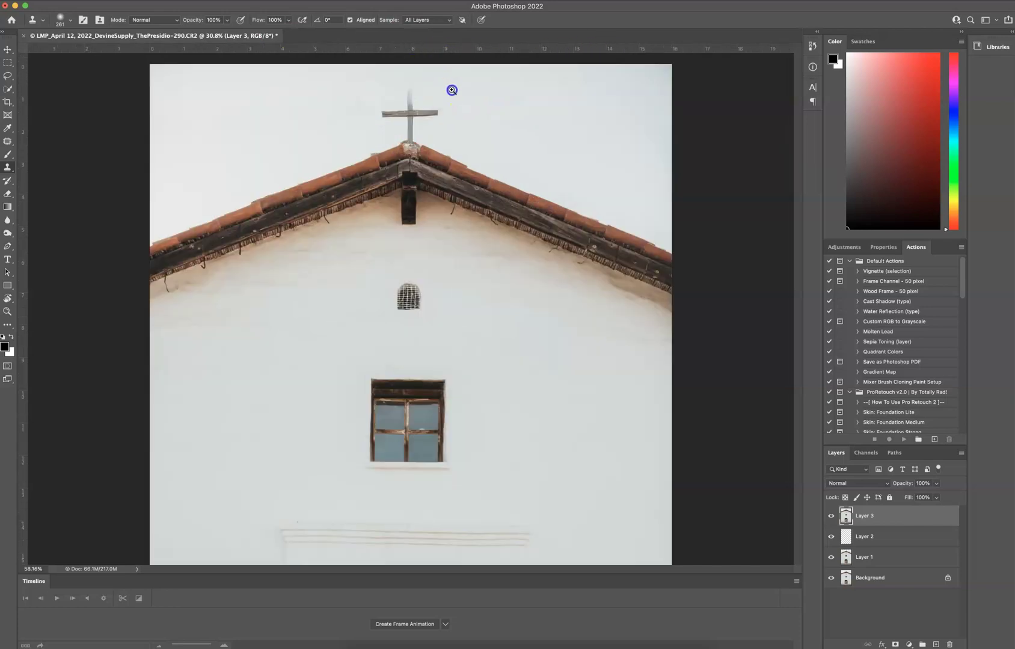
click(429, 87)
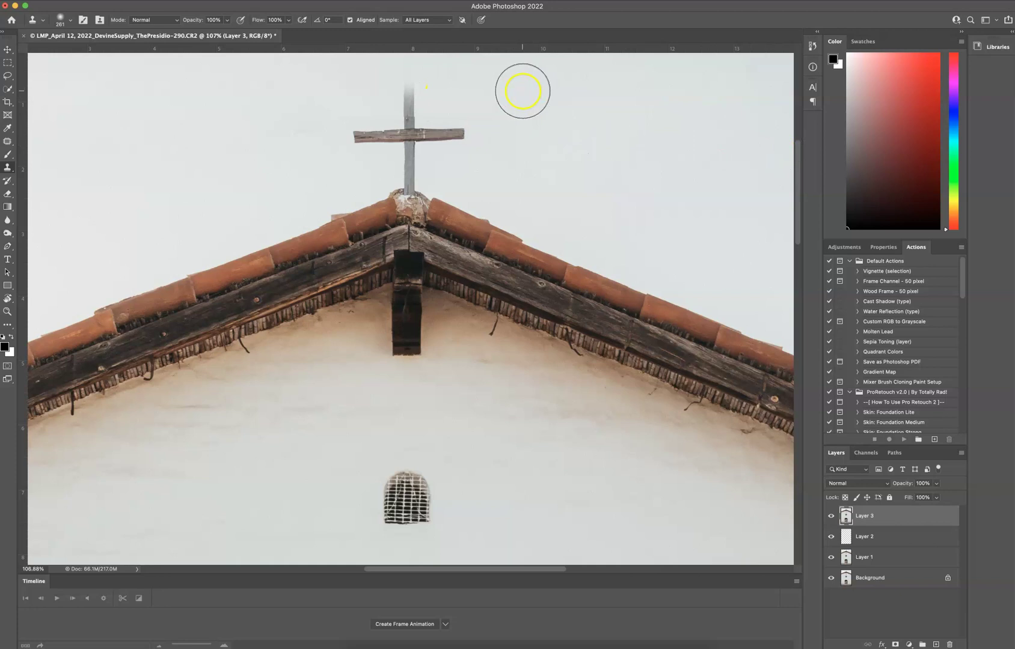
key(e)
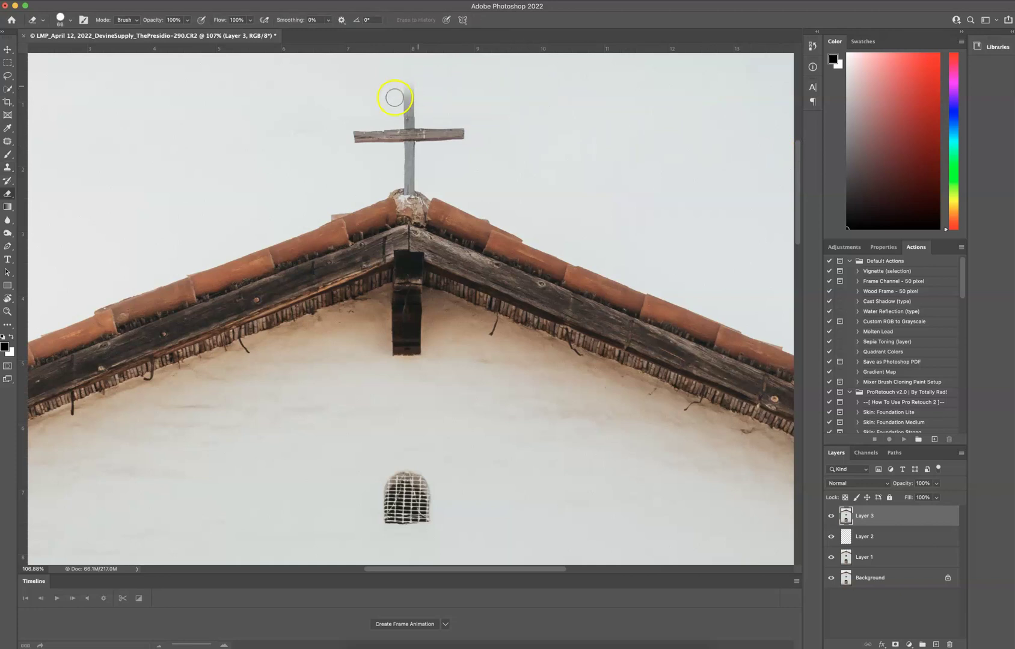
drag(409, 104, 406, 105)
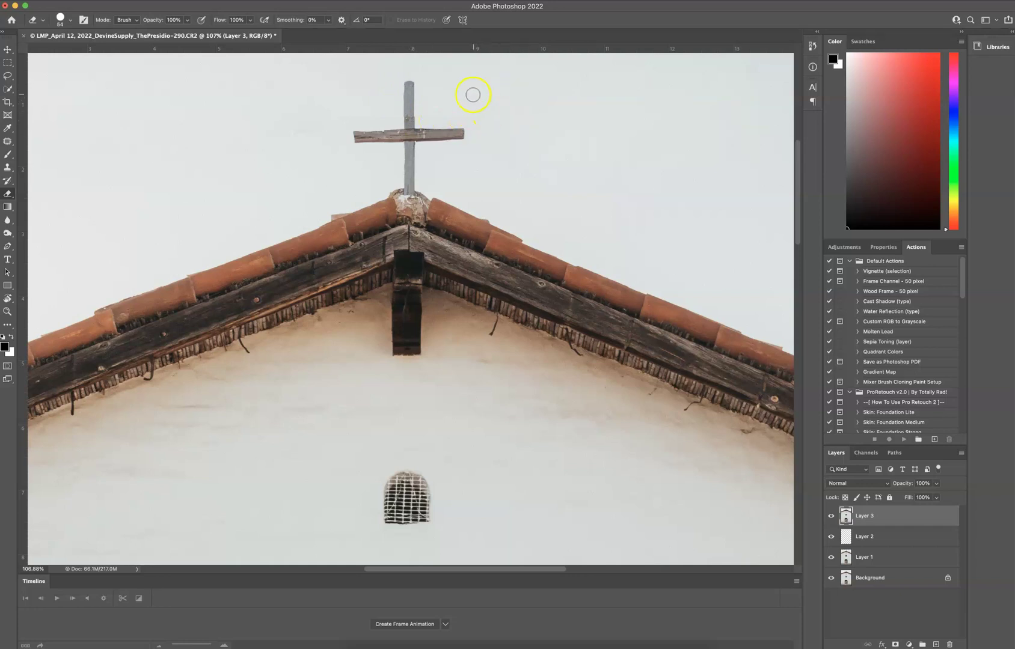
- Trim the tip of the cross's post to a clean end by cloning sky over it with a 35 px Clone Stamp brush
key(s)
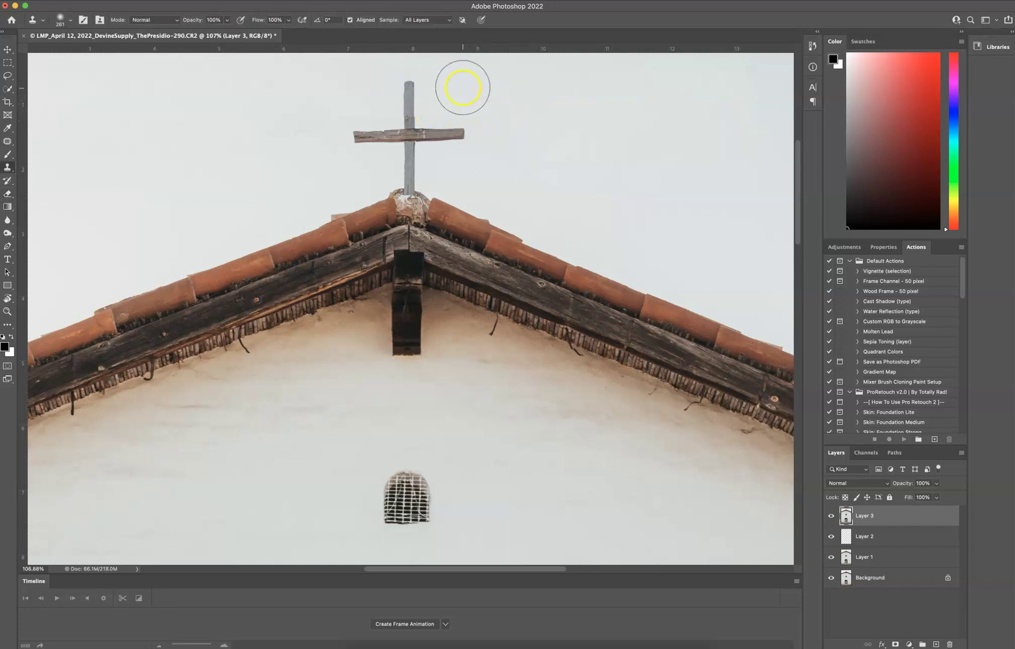
mouse_move(462, 91)
mouse_down()
mouse_move(453, 88)
mouse_move(477, 310)
mouse_up()
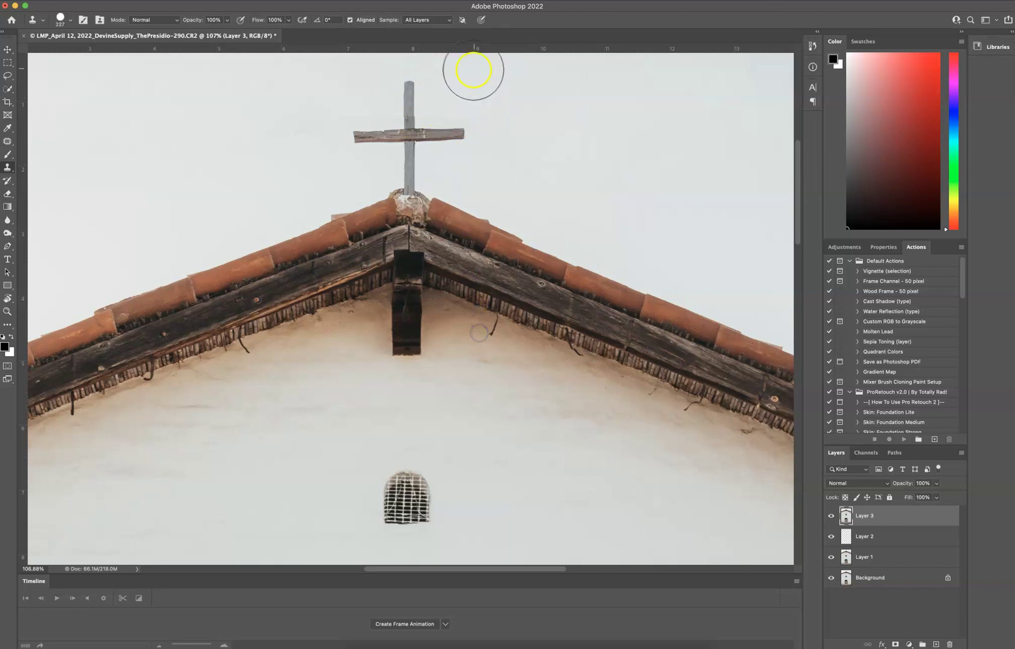
drag(468, 87, 413, 90)
alt+click(401, 63)
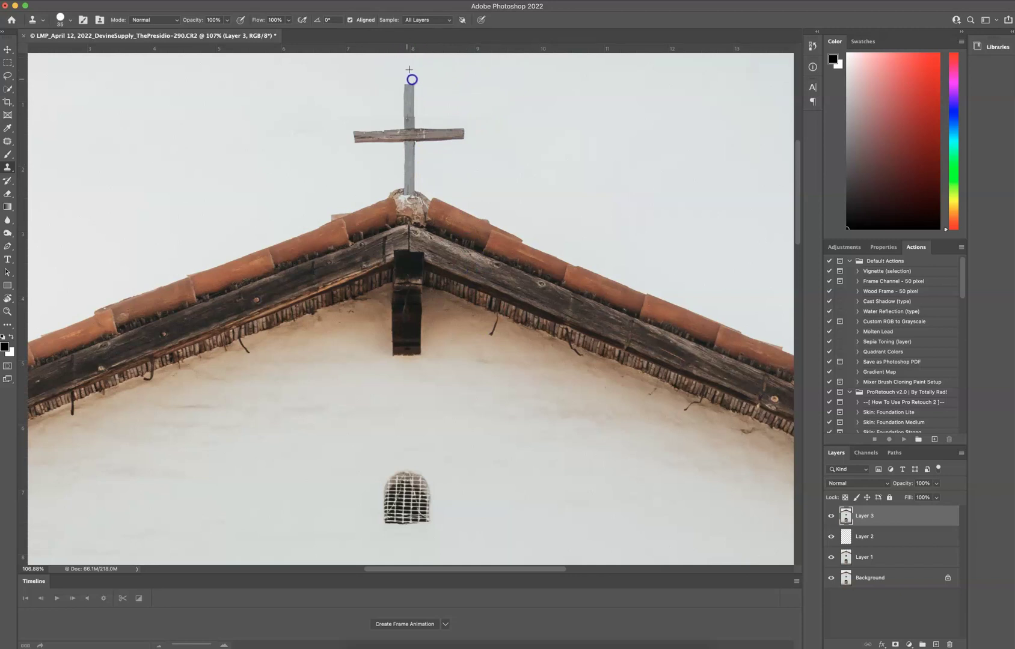
click(406, 111)
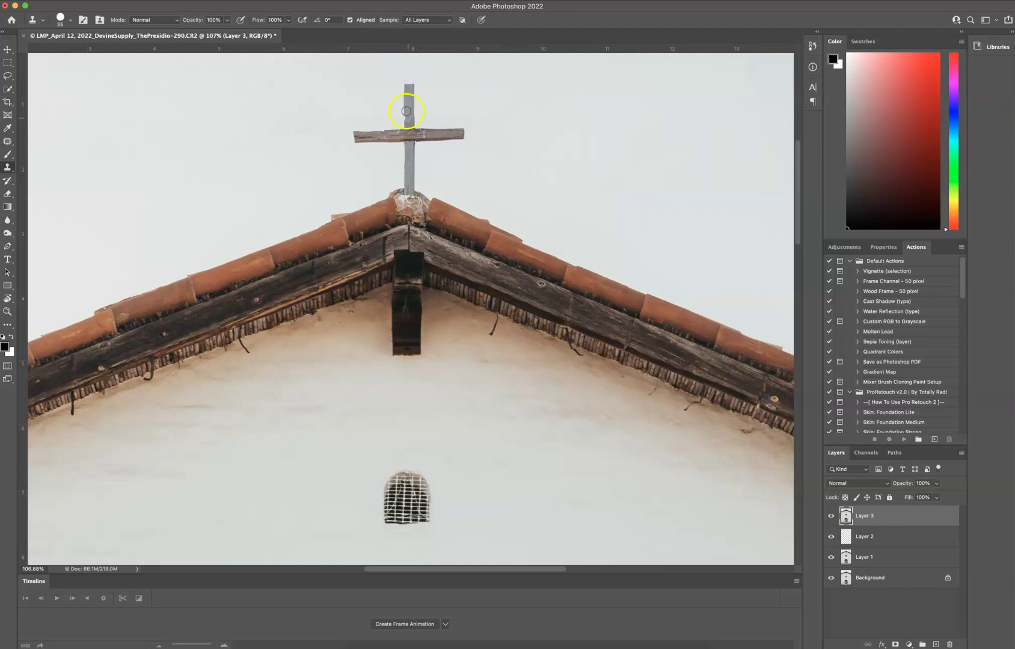
click(322, 111)
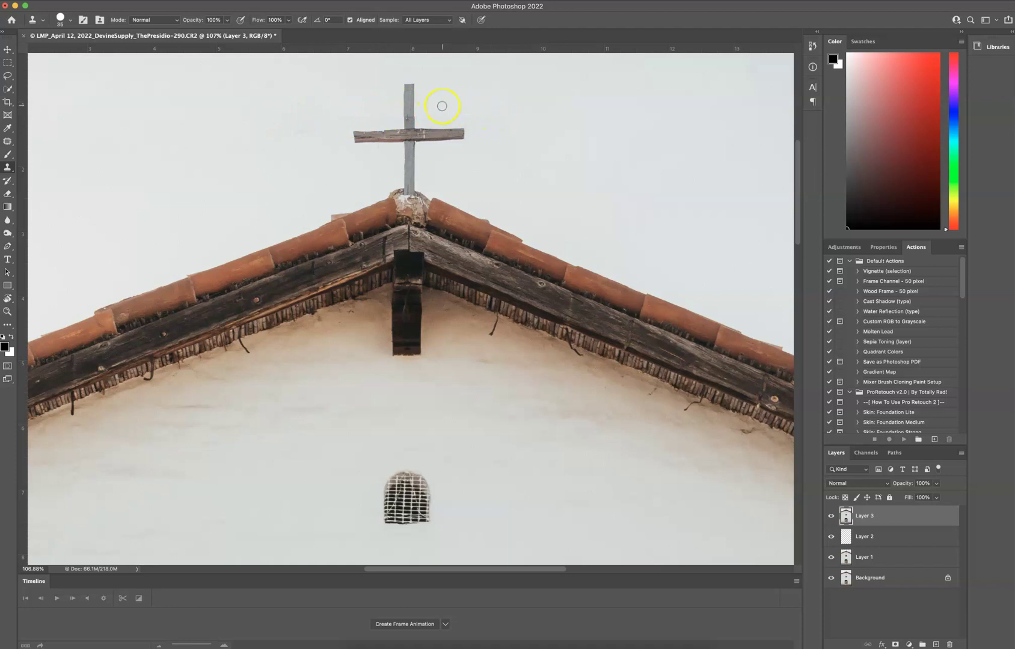
mouse_move(442, 106)
mouse_down()
mouse_move(454, 93)
mouse_move(438, 100)
mouse_move(490, 100)
mouse_up()
mouse_move(449, 48)
mouse_down()
mouse_move(448, 136)
mouse_move(463, 23)
mouse_move(356, 160)
mouse_move(494, 48)
mouse_up()
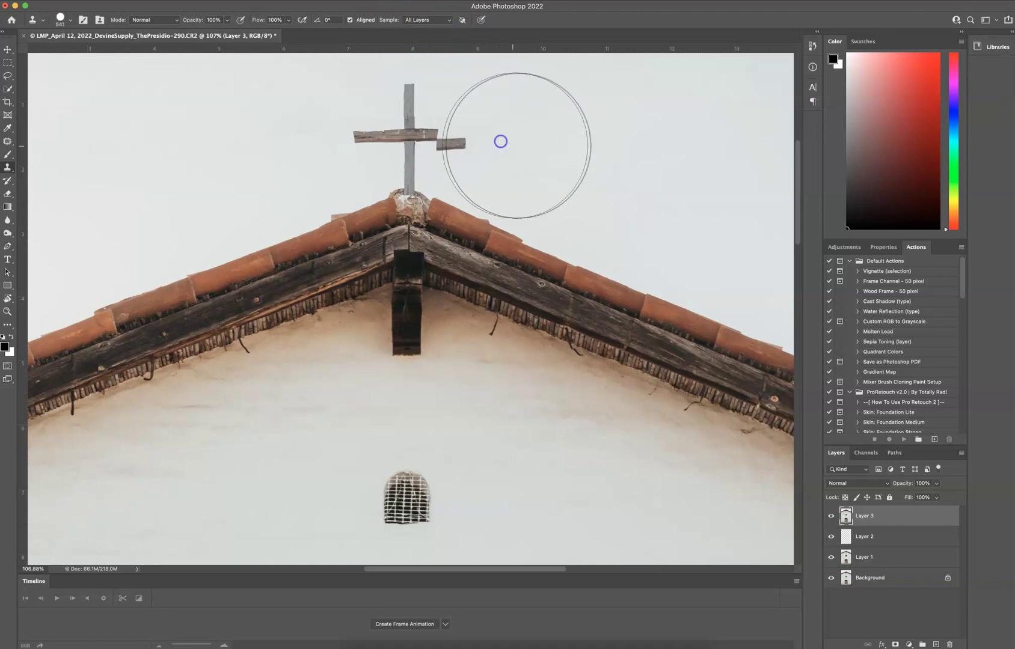
mouse_move(529, 143)
mouse_down()
mouse_move(403, 143)
mouse_move(440, 112)
mouse_move(490, 9)
mouse_up()
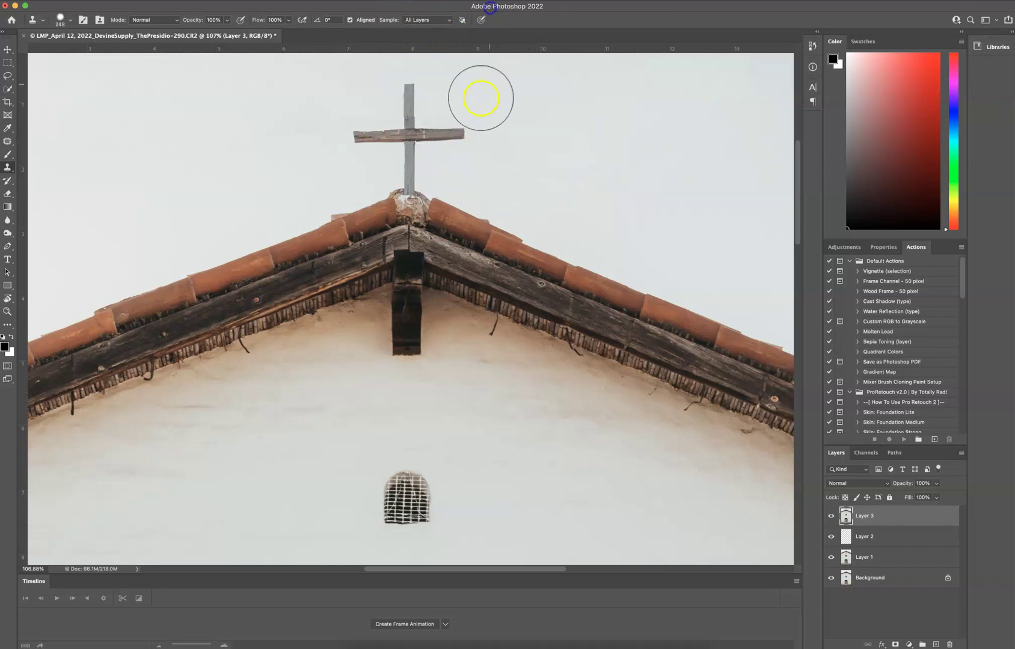
- Clone clean sky just above the crossbar's right arm using a 92 px Clone Stamp brush at 0% hardness
mouse_move(464, 102)
mouse_down()
mouse_move(431, 103)
mouse_move(425, 85)
mouse_move(435, 15)
mouse_up()
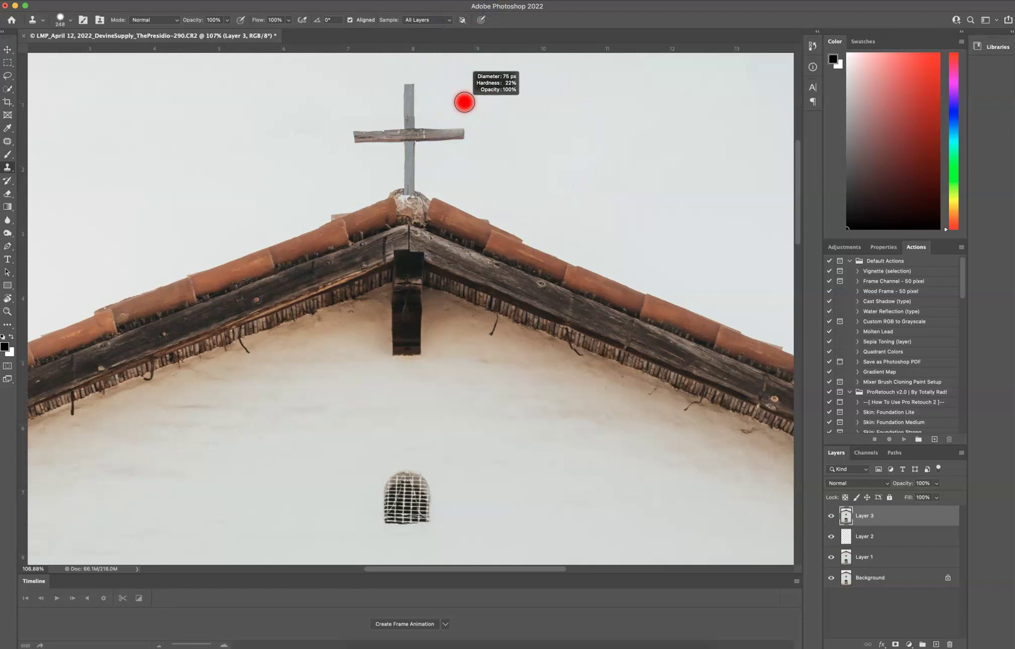
drag(442, 94, 444, 94)
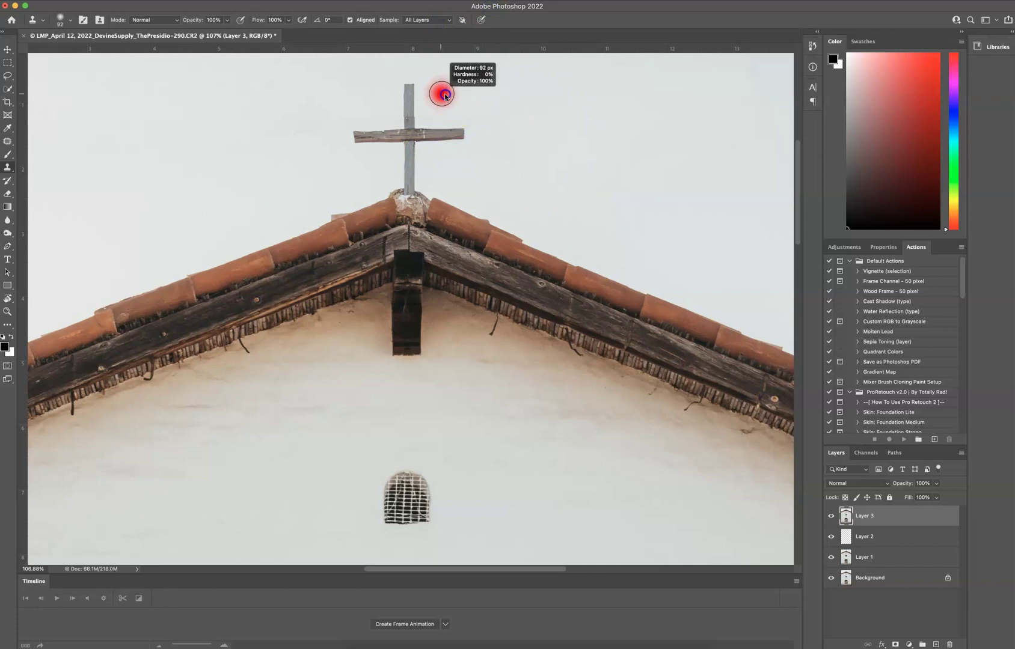
alt+click(428, 103)
click(426, 115)
click(446, 113)
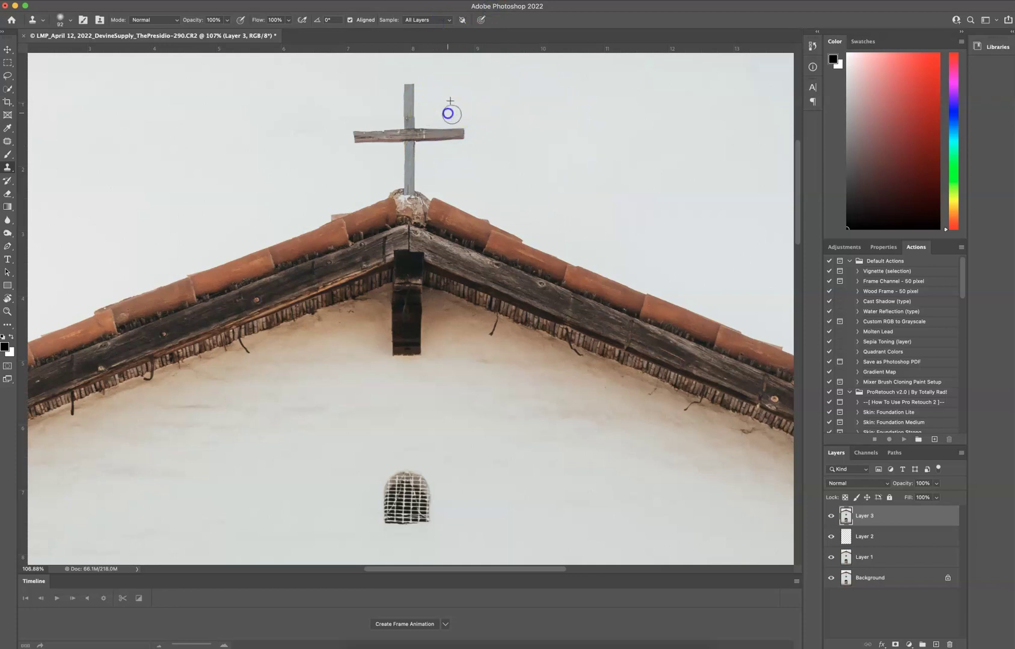
click(460, 113)
- Clone clean sky just above the crossbar's left arm from a source point beside the post
alt+click(382, 97)
click(389, 113)
click(379, 116)
click(363, 115)
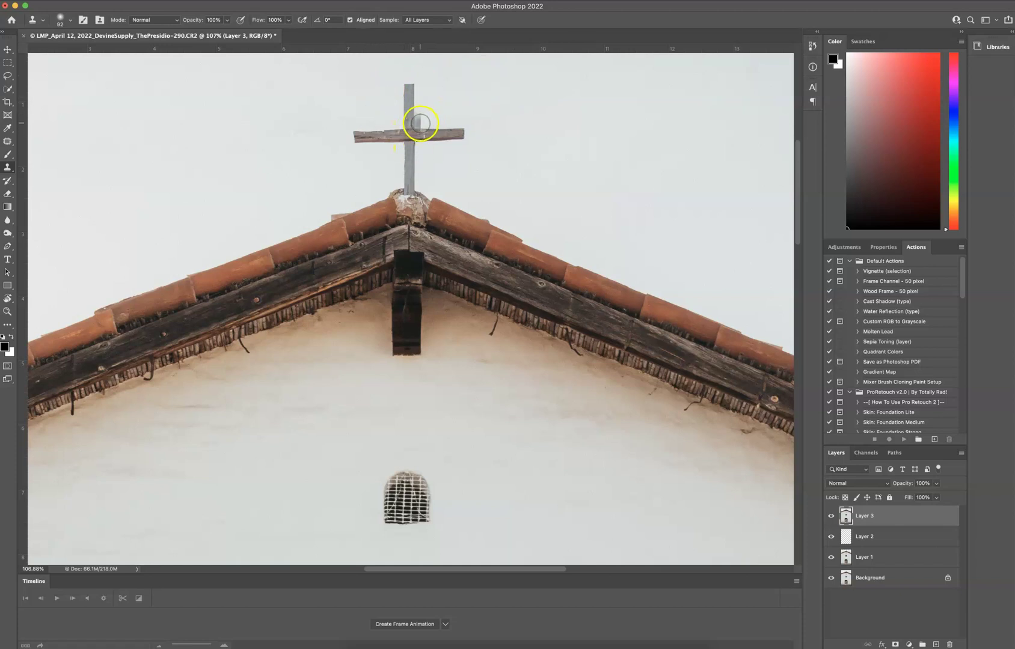
- Clone the wood of the cross's post over its section just above the crossbar with a 75 px Clone Stamp brush
mouse_move(412, 115)
mouse_down()
mouse_move(468, 118)
mouse_move(486, 187)
mouse_move(548, 288)
mouse_up()
mouse_move(484, 301)
mouse_down()
mouse_move(455, 288)
mouse_move(465, 274)
mouse_move(444, 276)
mouse_move(507, 239)
mouse_up()
alt+click(474, 224)
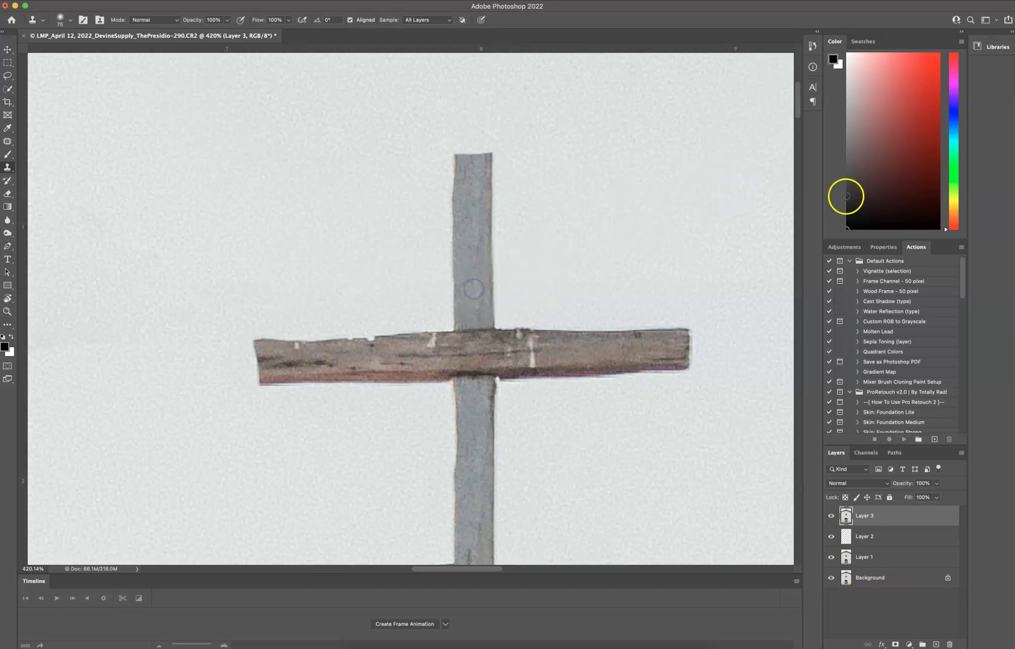
drag(552, 249, 463, 279)
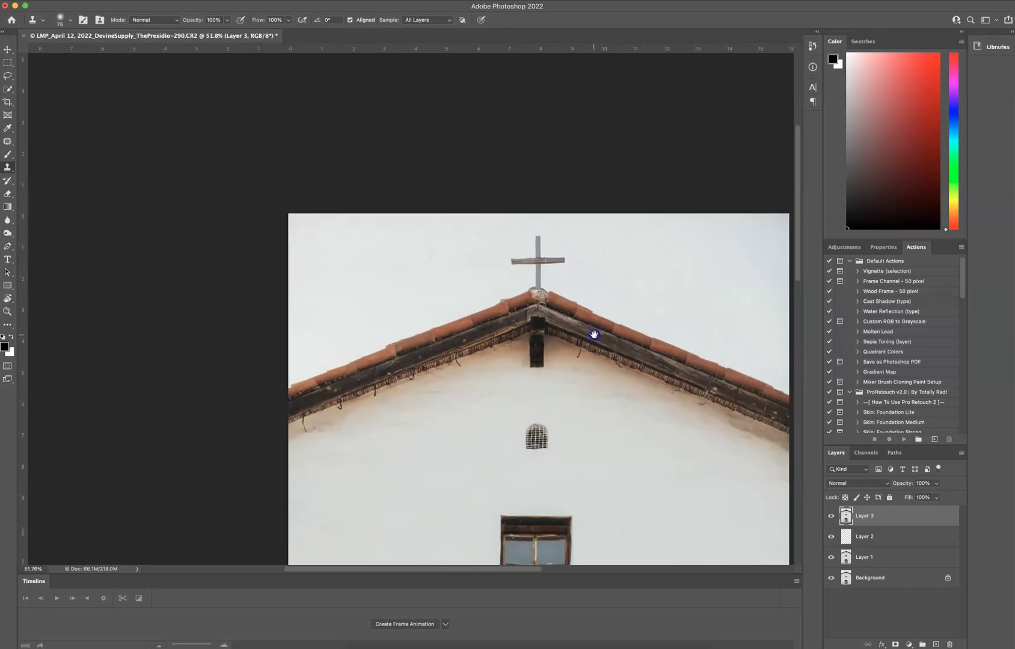
- Compare the whole retouched photo with the original by repeatedly isolating the Background layer and showing all layers again
drag(594, 335, 491, 217)
scroll(491, 218, down, 5)
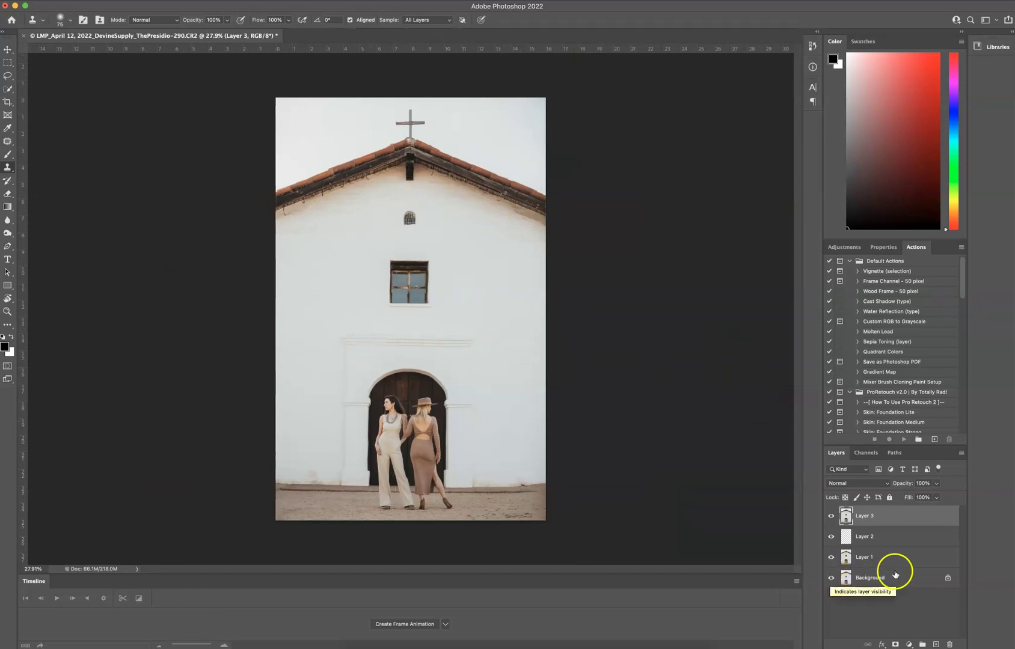
click(830, 578)
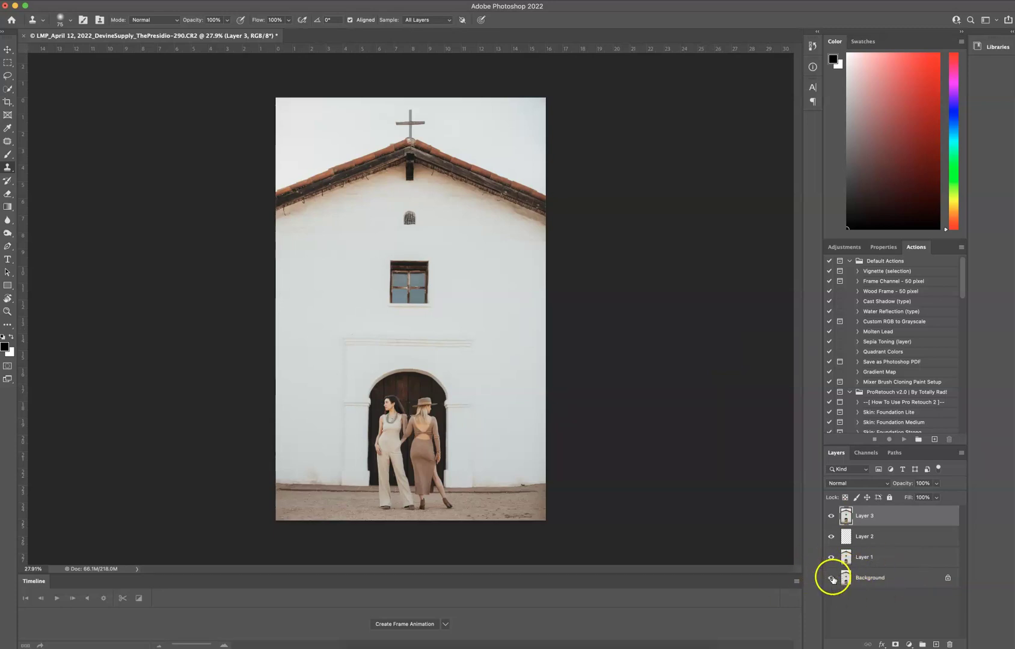
alt+click(831, 579)
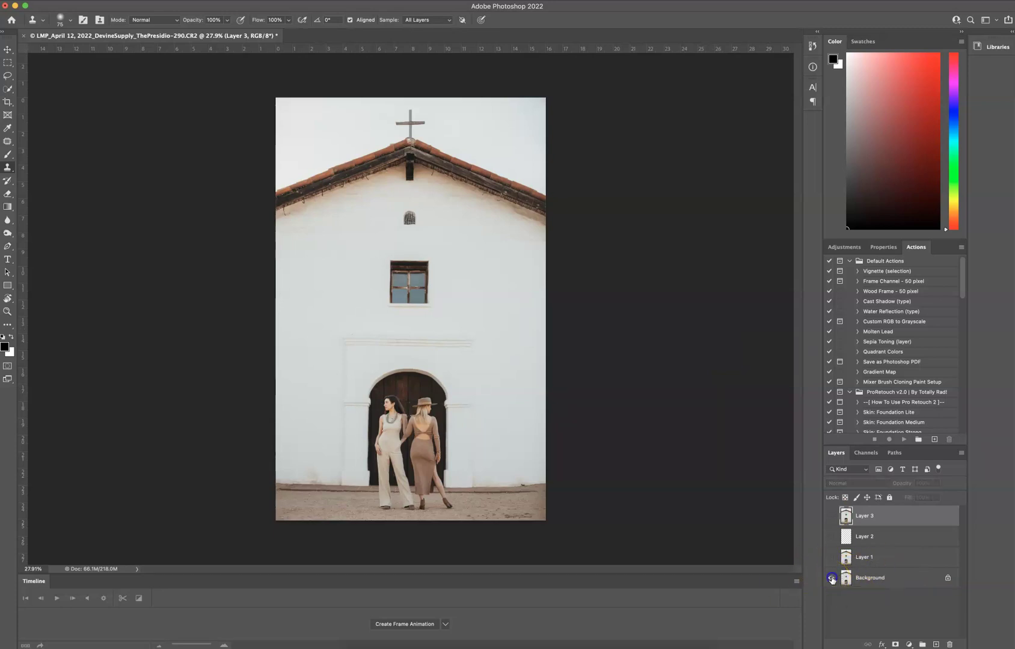
alt+click(831, 578)
alt+click(831, 578)
alt+click(831, 579)
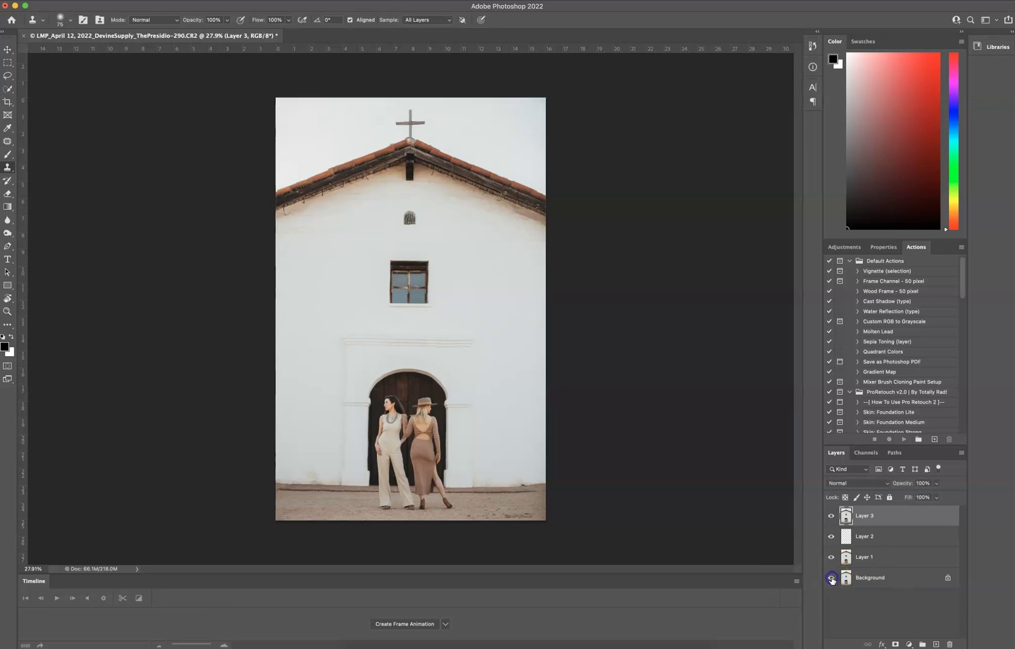